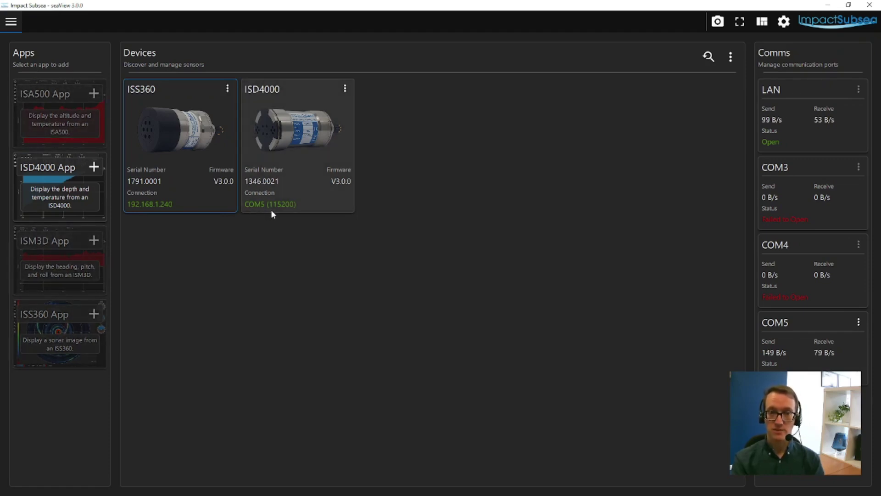
Open the ISD4000 sensor 1346.0021 in its own tab to view its live readings.
{"action": "left_click", "coordinate": [299, 137]}
{"action": "double_click", "coordinate": [295, 135]}
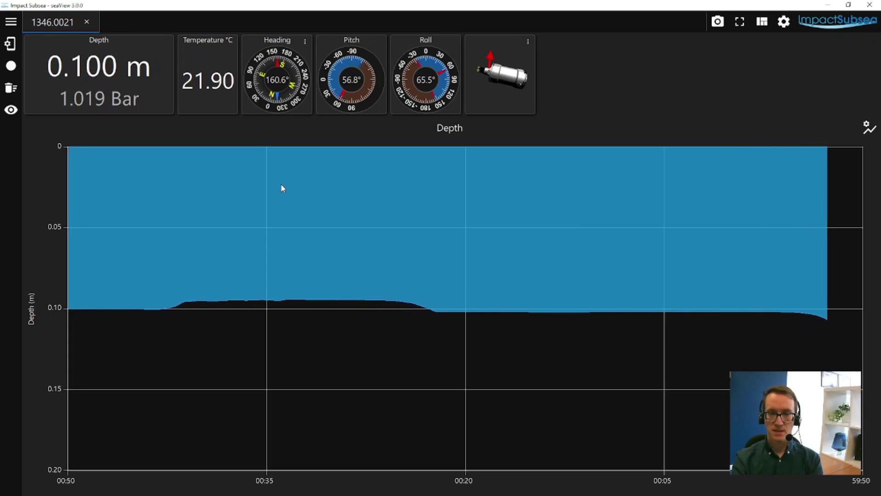
Tare the ISD4000 depth to 0.000 m (offset -1.01868045 Bar) and disable Filter Pressure.
{"action": "left_click", "coordinate": [11, 44]}
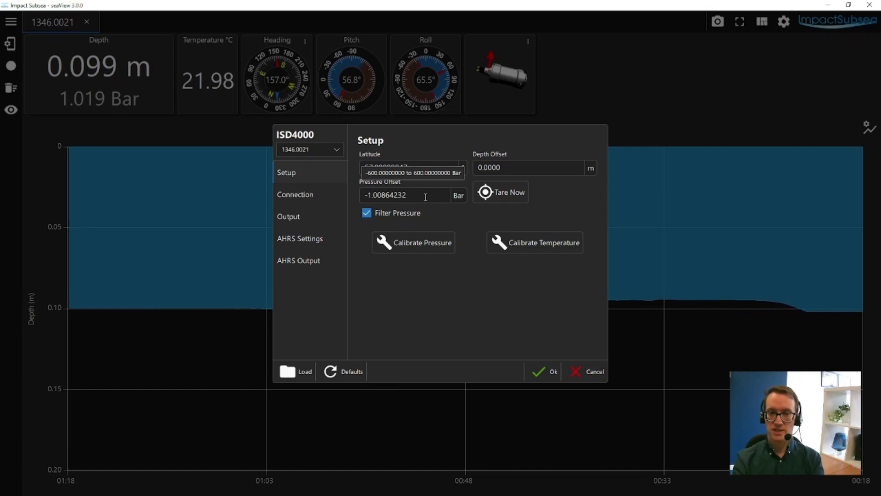
{"action": "left_click", "coordinate": [499, 196]}
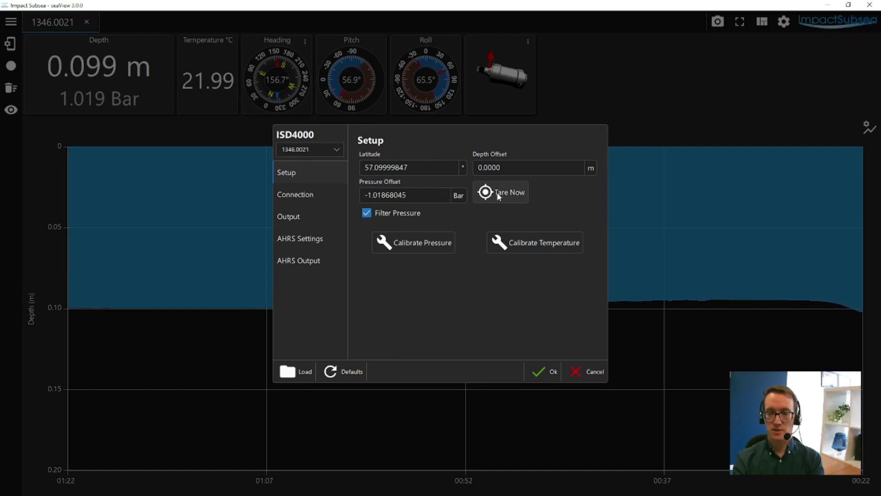
{"action": "left_click", "coordinate": [550, 371]}
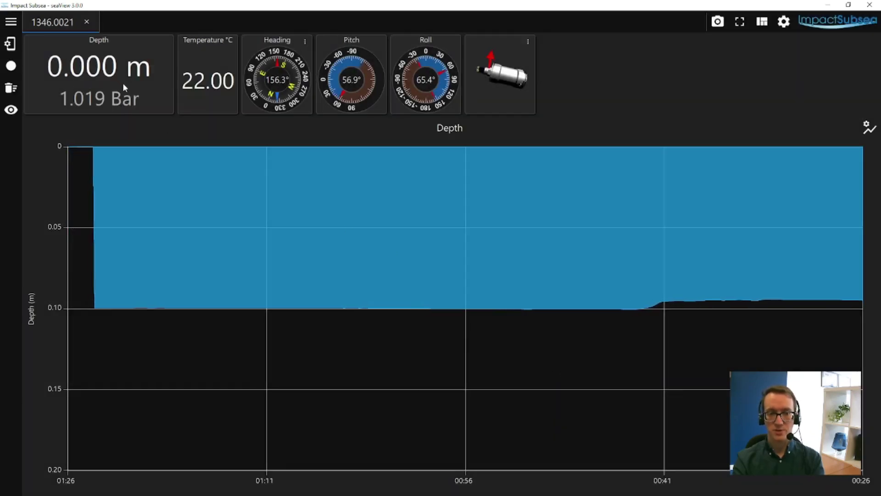
{"action": "left_click", "coordinate": [17, 41]}
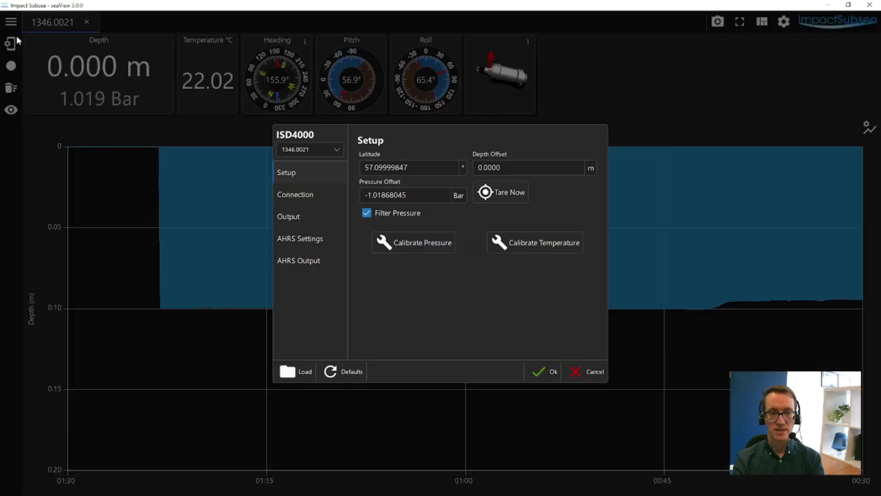
{"action": "left_click", "coordinate": [406, 217]}
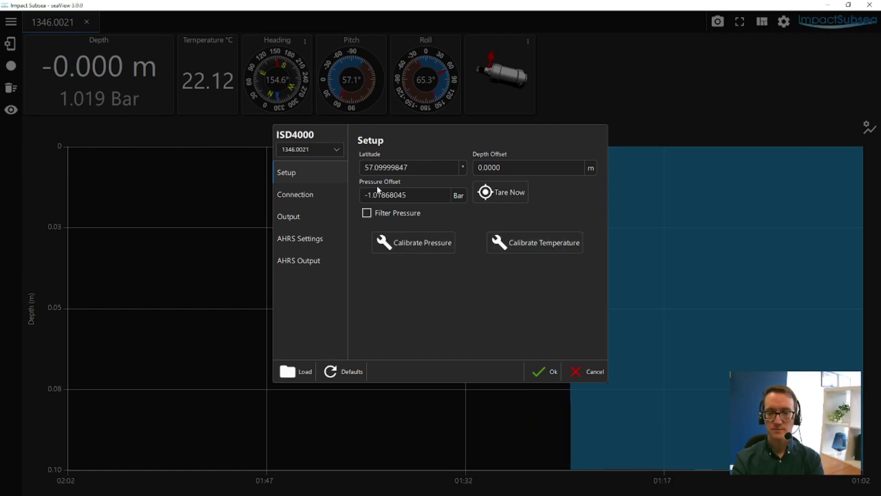
Review the serial connection, keeping RS232 mode at 115200 baud, then view the Output settings.
{"action": "left_click", "coordinate": [336, 190]}
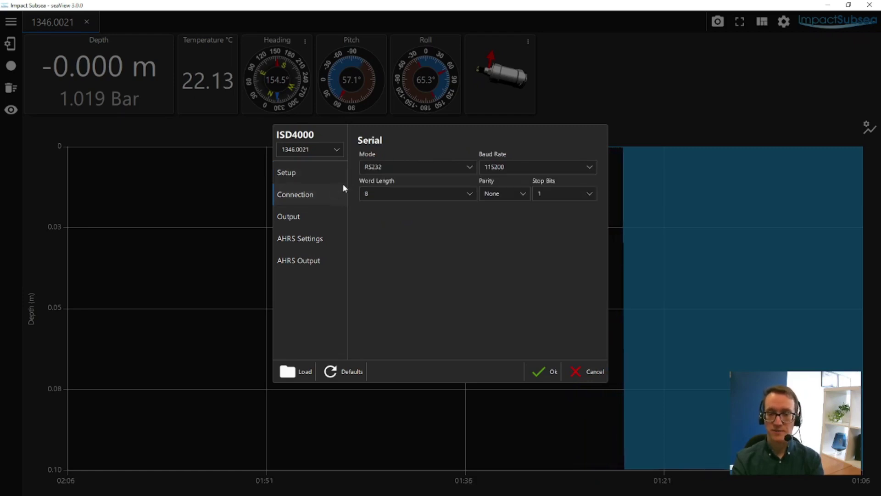
{"action": "left_click", "coordinate": [426, 167]}
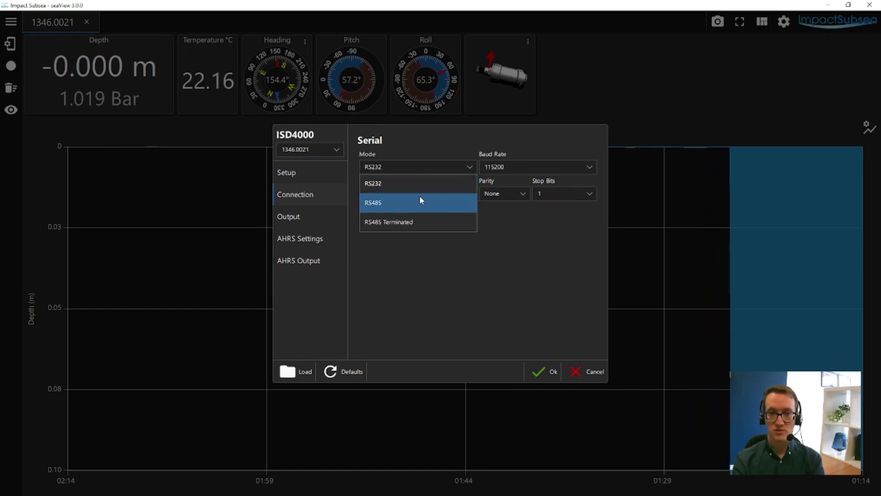
{"action": "left_click", "coordinate": [507, 166]}
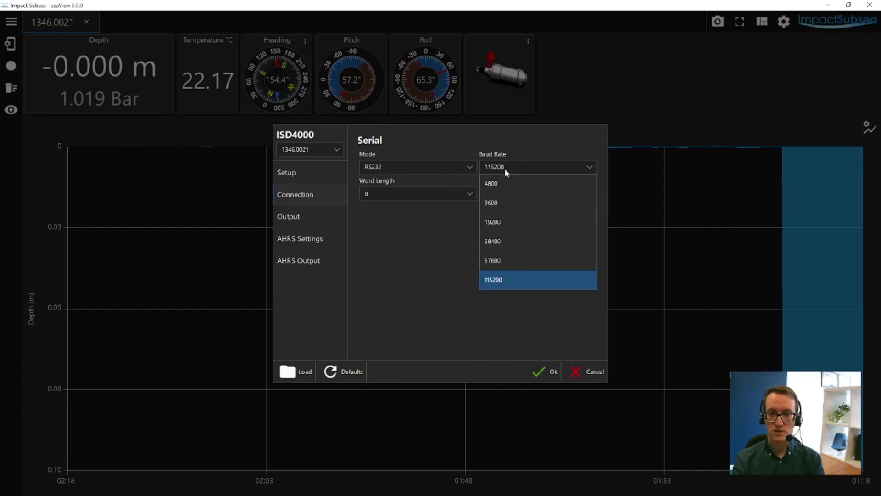
{"action": "left_click", "coordinate": [505, 166]}
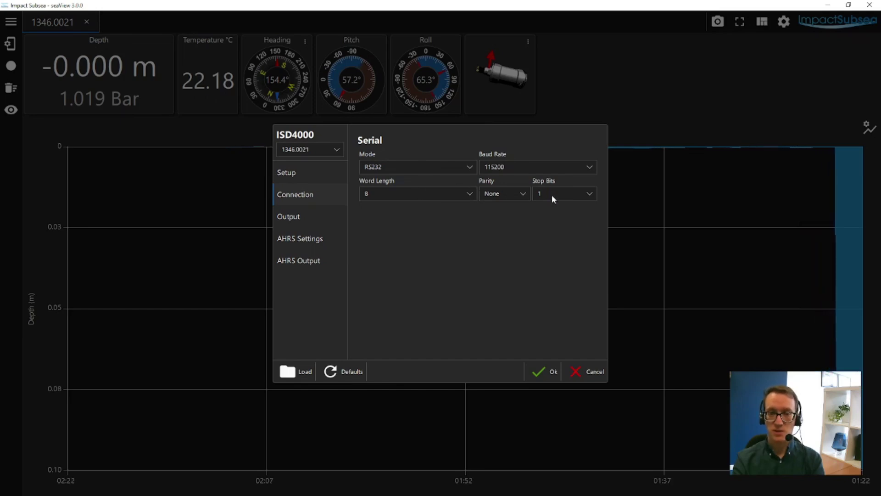
{"action": "left_click", "coordinate": [317, 209]}
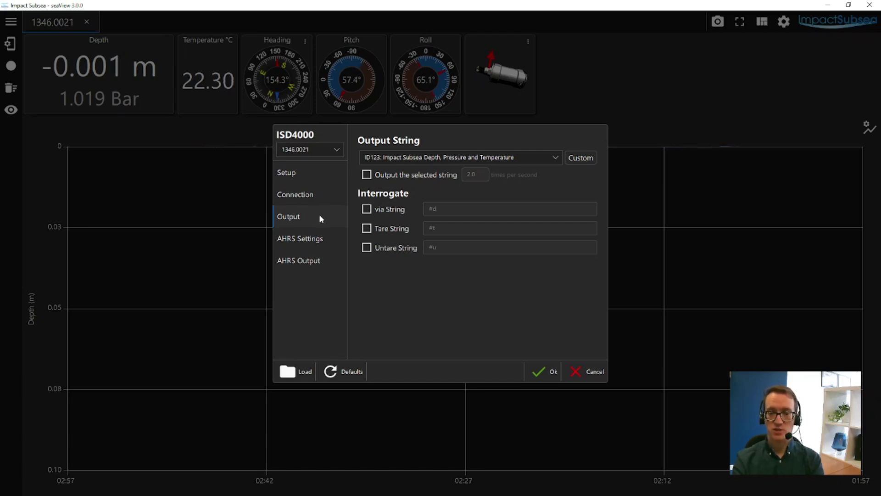
Keep ID123 as the output string, opening and cancelling the custom string manager.
{"action": "left_click", "coordinate": [521, 159]}
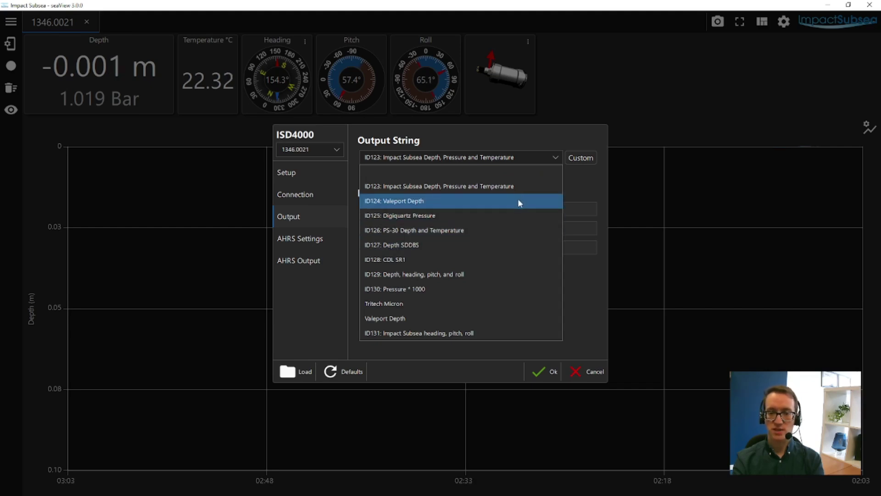
{"action": "left_click", "coordinate": [549, 161]}
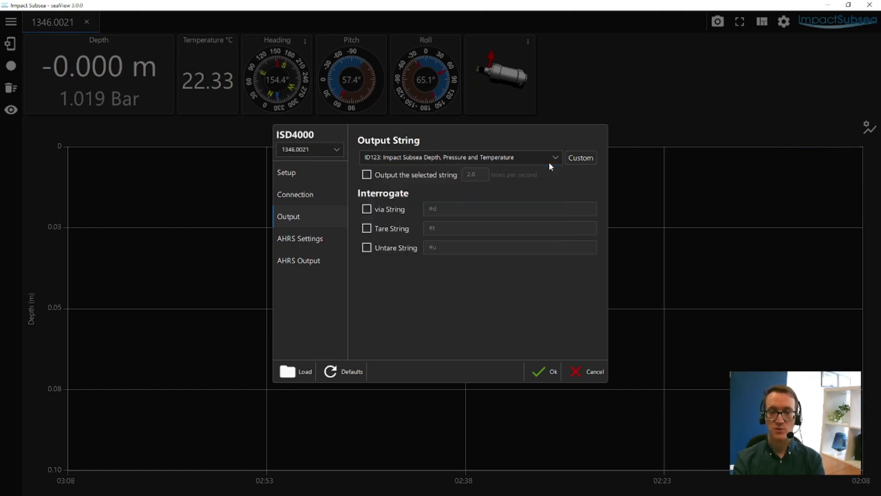
{"action": "left_click", "coordinate": [579, 161]}
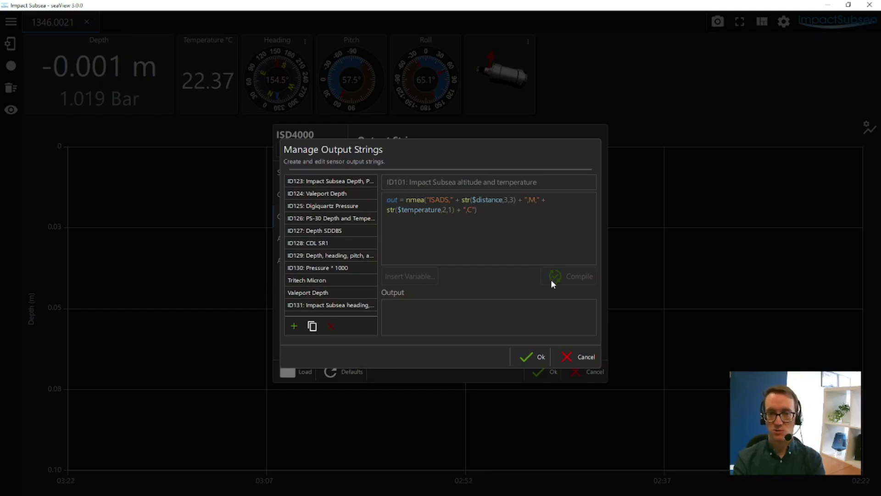
{"action": "left_click", "coordinate": [581, 358]}
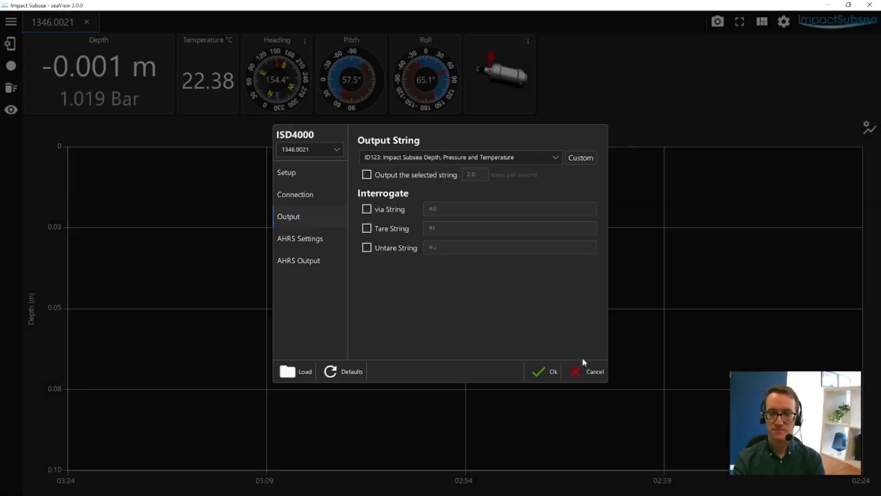
Send the string 2.0 times per second and enable the #d, #t and #u strings.
{"action": "left_click", "coordinate": [369, 174]}
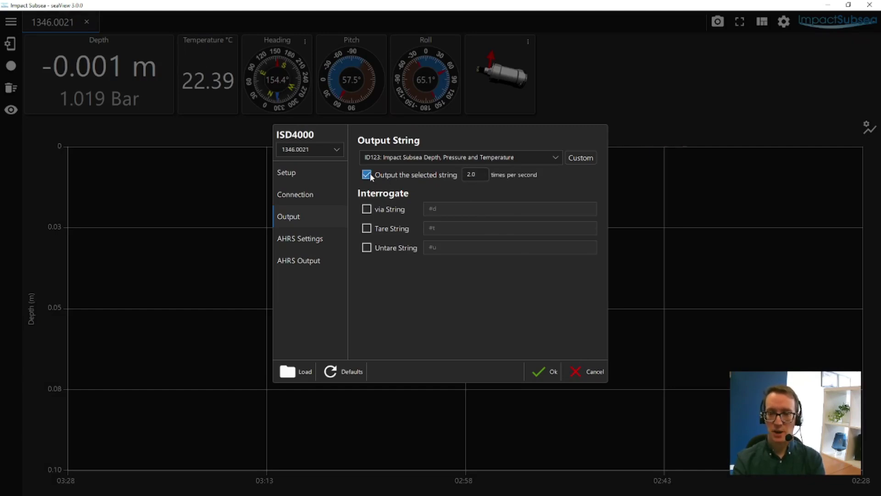
{"action": "left_click", "coordinate": [367, 209]}
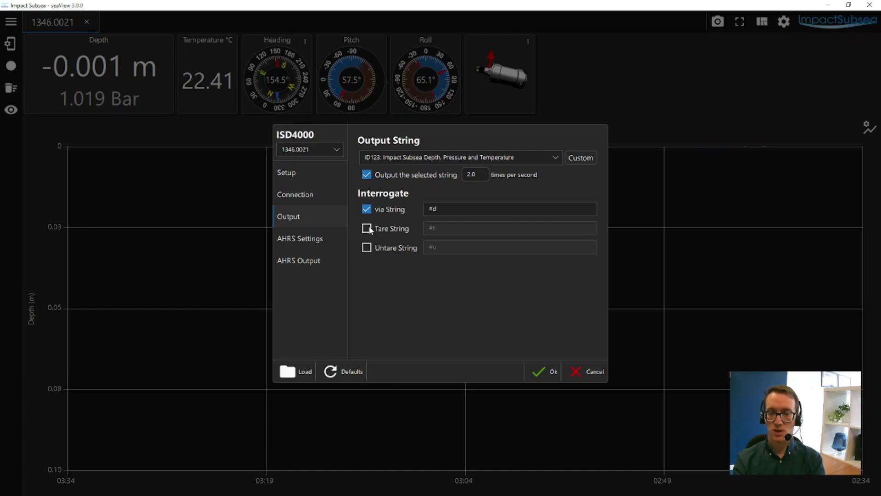
{"action": "left_click", "coordinate": [367, 228]}
{"action": "left_click", "coordinate": [370, 247]}
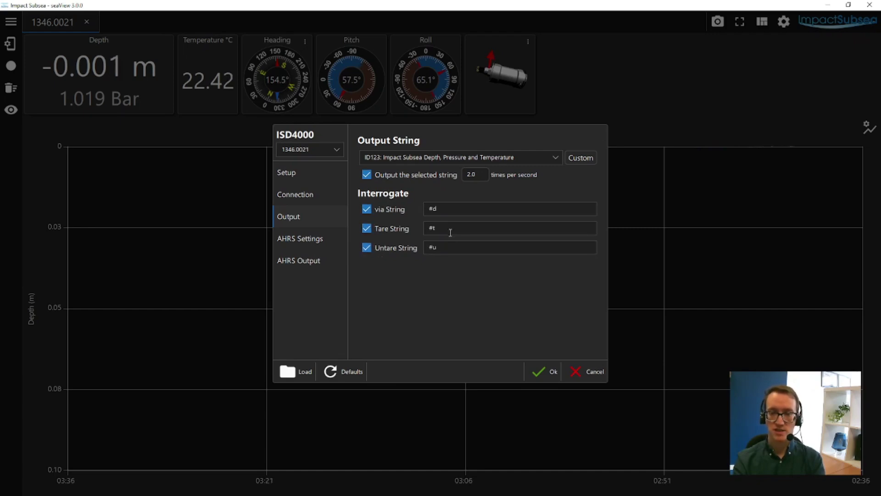
{"action": "double_click", "coordinate": [444, 210]}
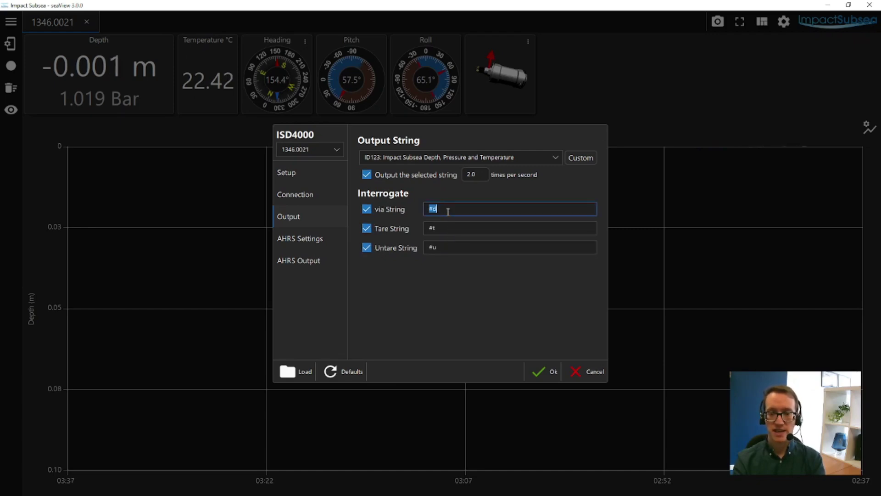
In AHRS Settings, try Invert, Pitch 90° and Pitch -90° orientations, then restore Default.
{"action": "left_click", "coordinate": [323, 243]}
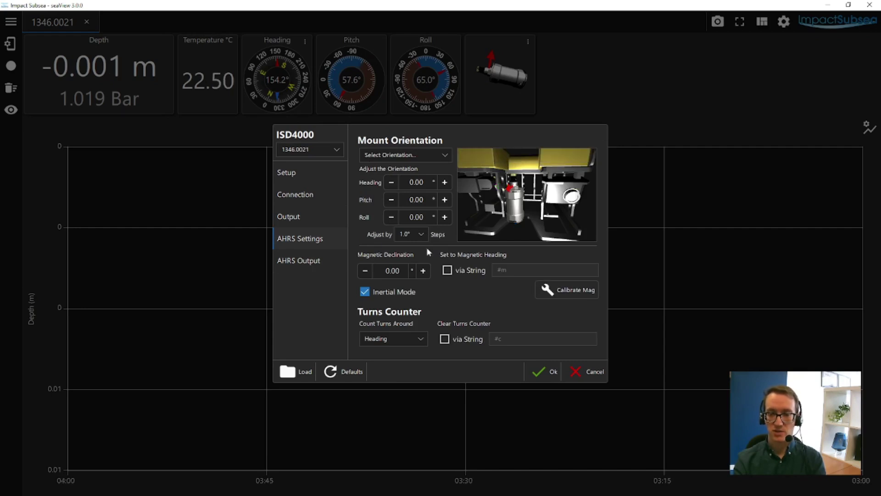
{"action": "left_click", "coordinate": [422, 155]}
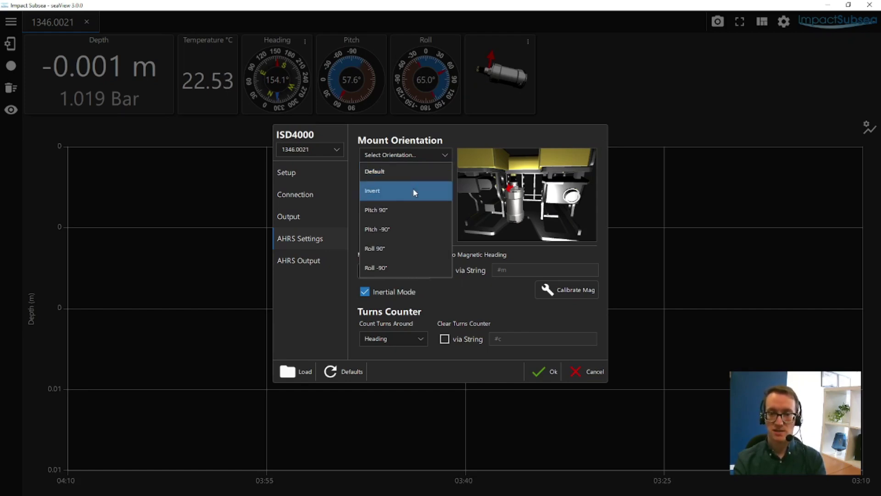
{"action": "left_click", "coordinate": [414, 192]}
{"action": "left_click", "coordinate": [407, 154]}
{"action": "left_click", "coordinate": [416, 210]}
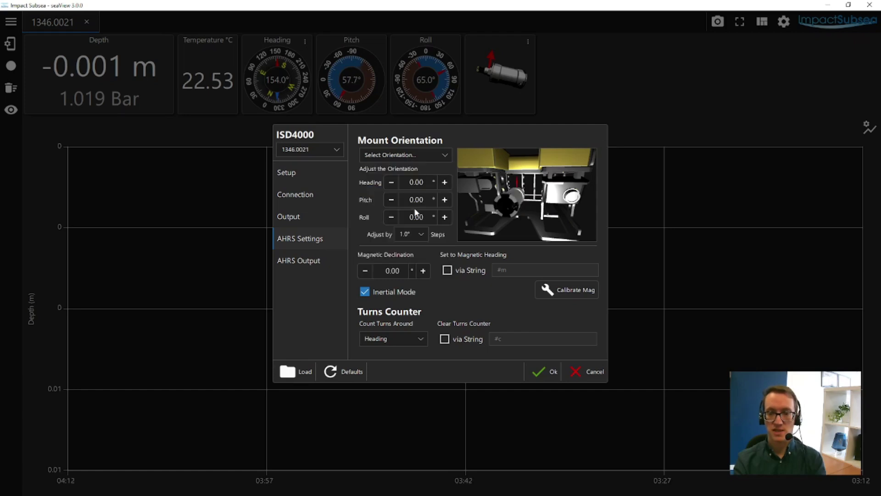
{"action": "left_click", "coordinate": [403, 155]}
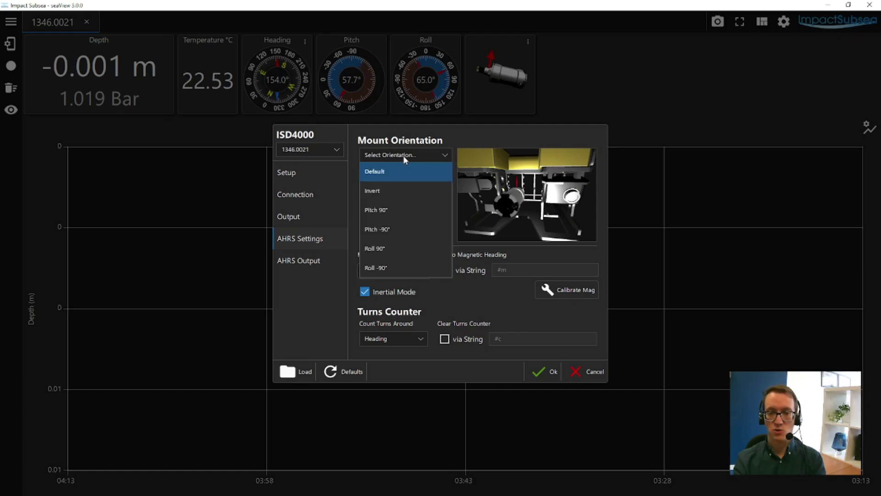
{"action": "left_click", "coordinate": [414, 229]}
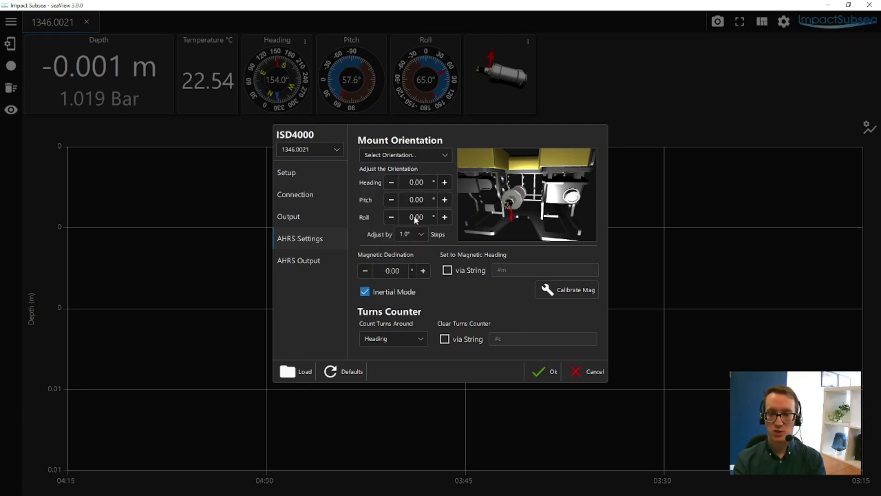
{"action": "left_click", "coordinate": [413, 154]}
{"action": "left_click", "coordinate": [413, 177]}
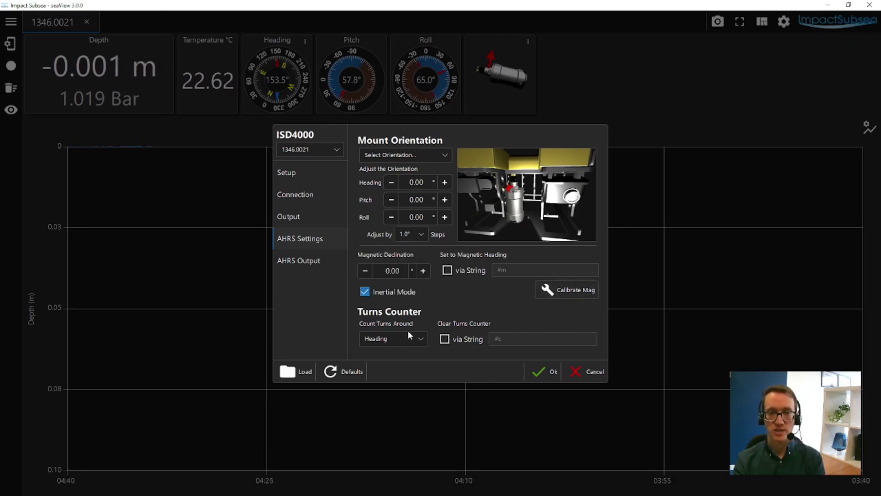
Browse the AHRS output strings keeping ID131, opening and closing the custom string manager.
{"action": "left_click", "coordinate": [298, 262]}
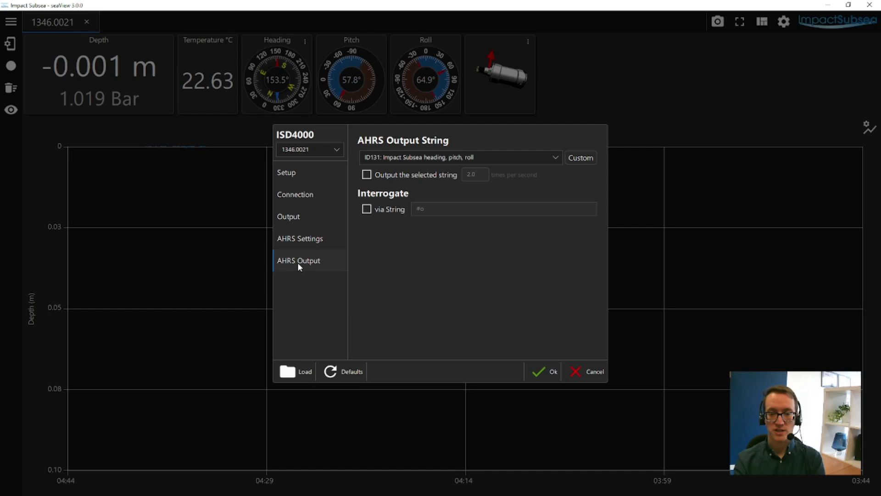
{"action": "left_click", "coordinate": [528, 161]}
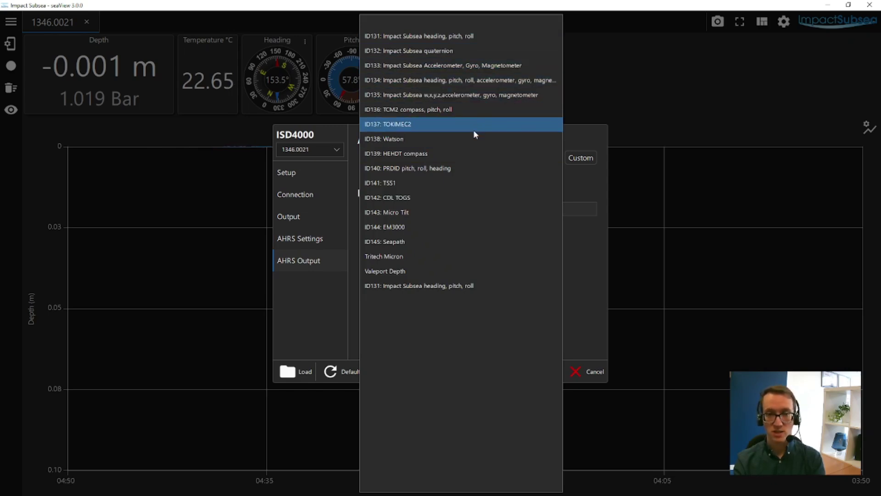
{"action": "left_click", "coordinate": [585, 229]}
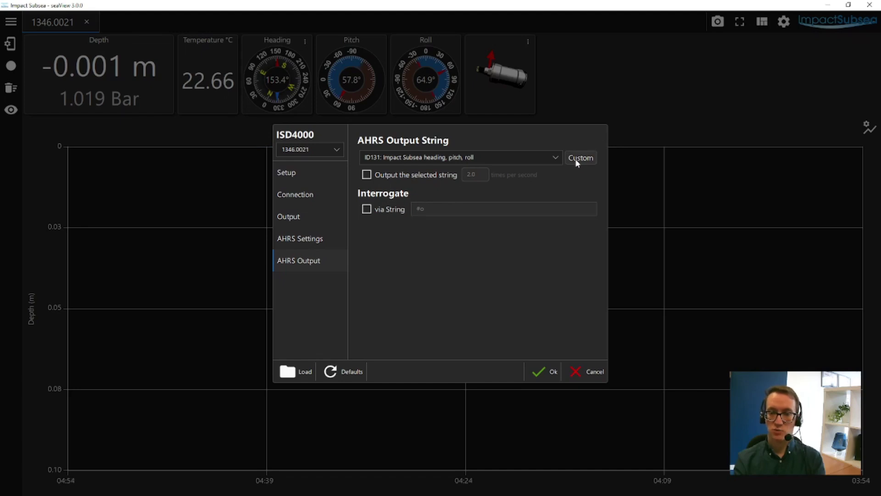
{"action": "left_click", "coordinate": [577, 162]}
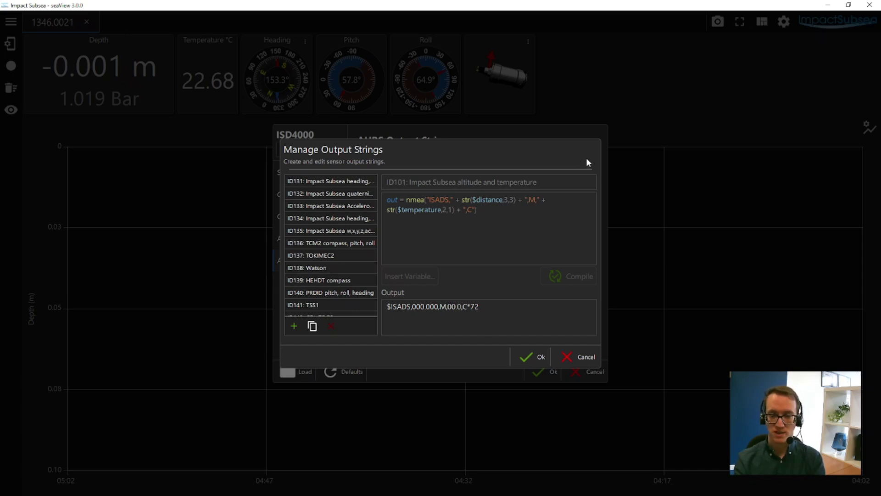
{"action": "left_click", "coordinate": [579, 357]}
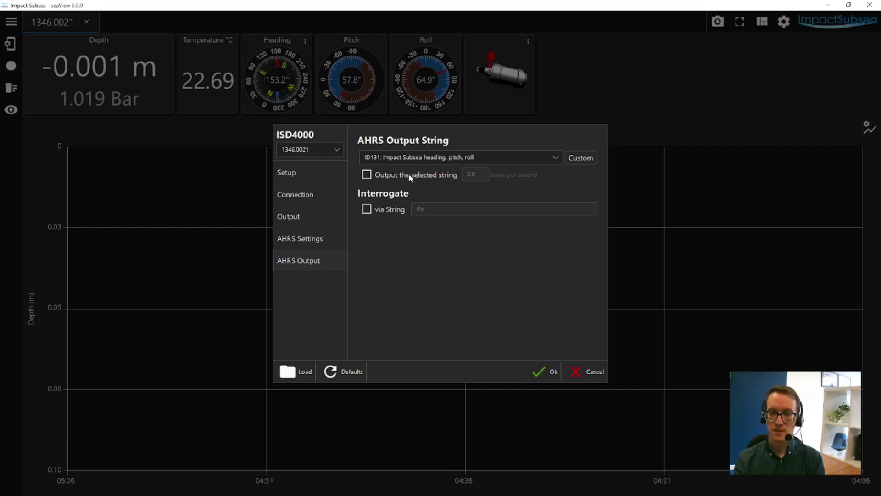
Tick periodic output and #o interrogation, then cancel the settings without applying.
{"action": "left_click", "coordinate": [367, 176]}
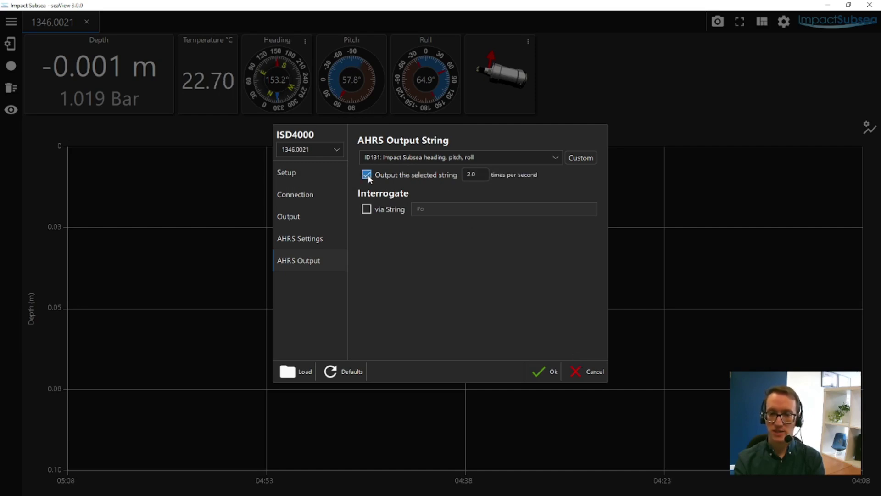
{"action": "left_click", "coordinate": [366, 210]}
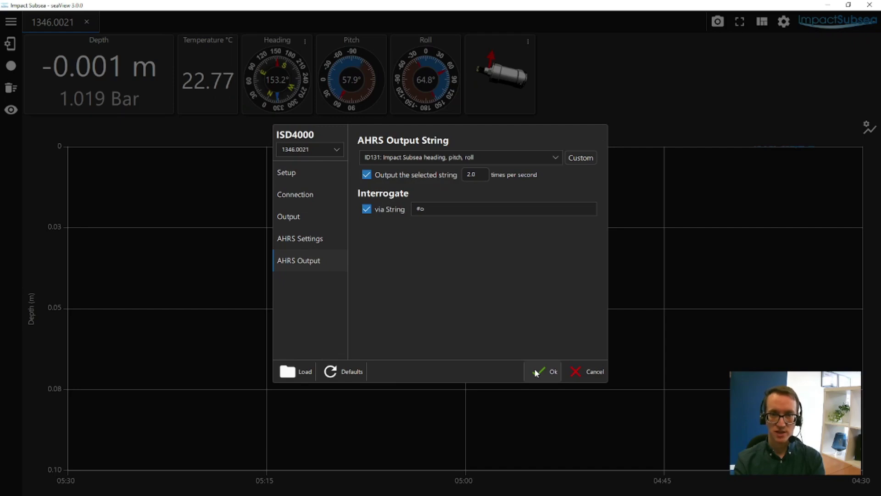
{"action": "left_click", "coordinate": [577, 369]}
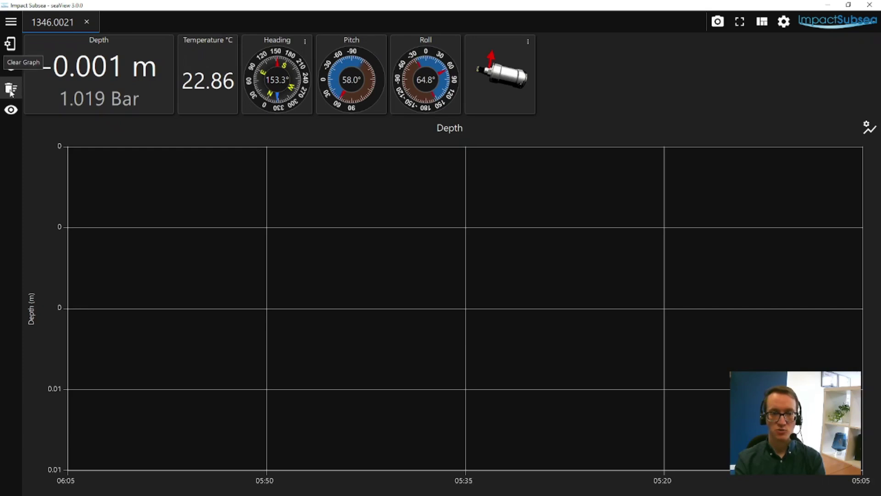
Hide the Temperature, Pitch, Roll and Heading tiles in Display Options.
{"action": "left_click", "coordinate": [13, 109]}
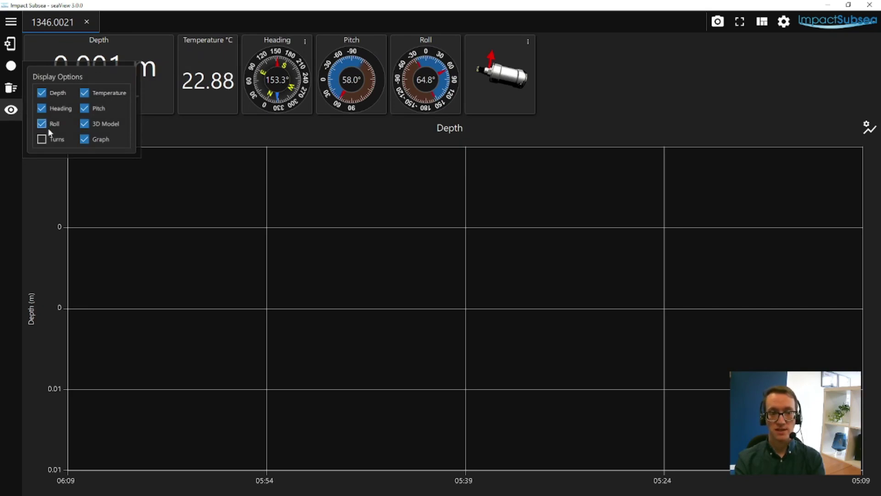
{"action": "left_click", "coordinate": [86, 93]}
{"action": "left_click", "coordinate": [85, 109]}
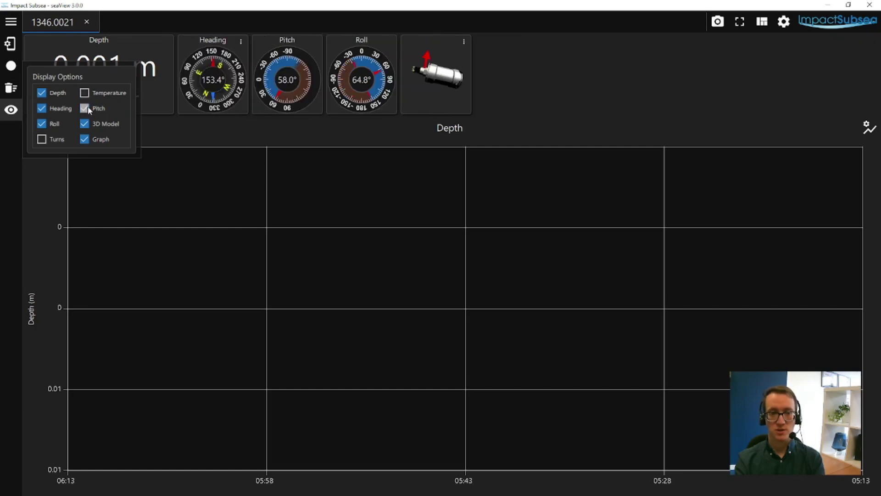
{"action": "left_click", "coordinate": [42, 123]}
{"action": "left_click", "coordinate": [42, 109]}
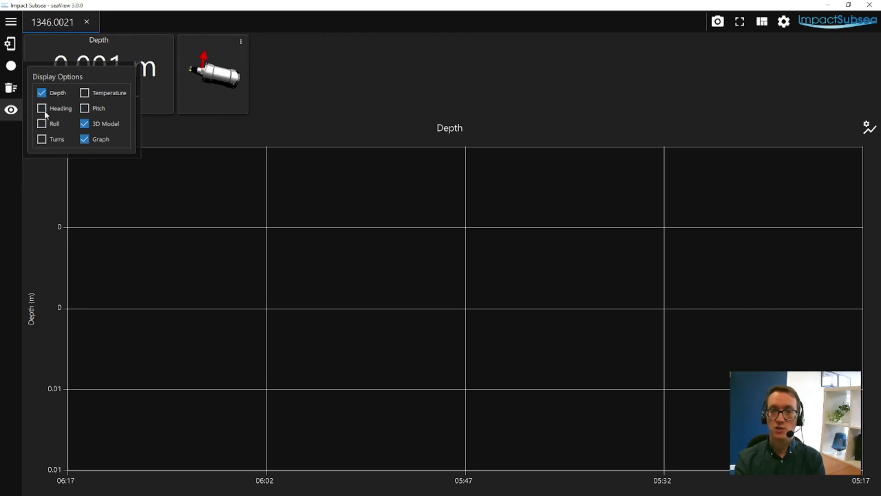
Show Heading, Roll, Temperature and Pitch again, add the Turns tile, and close Display Options.
{"action": "left_click", "coordinate": [45, 110]}
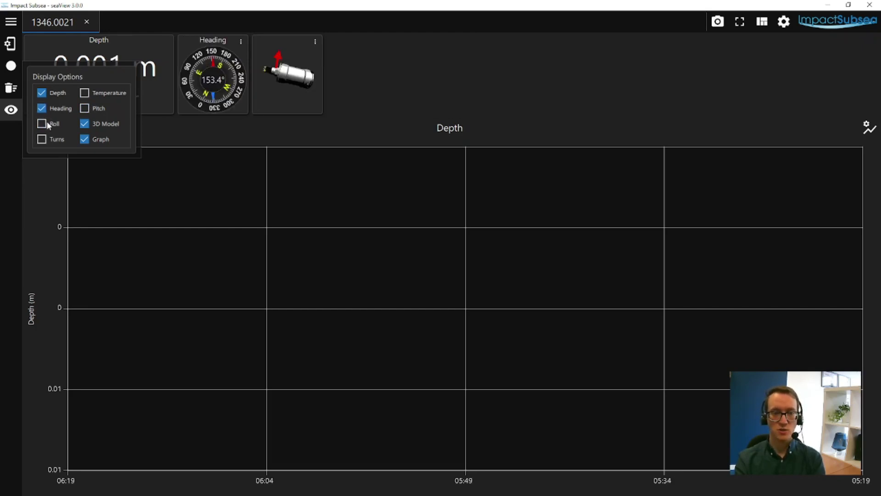
{"action": "left_click", "coordinate": [41, 123]}
{"action": "left_click", "coordinate": [85, 93]}
{"action": "left_click", "coordinate": [84, 108]}
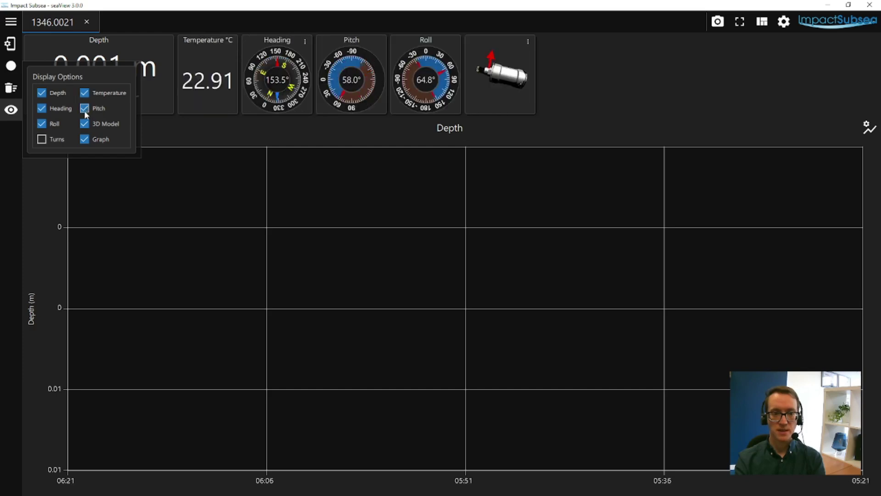
{"action": "left_click", "coordinate": [42, 139]}
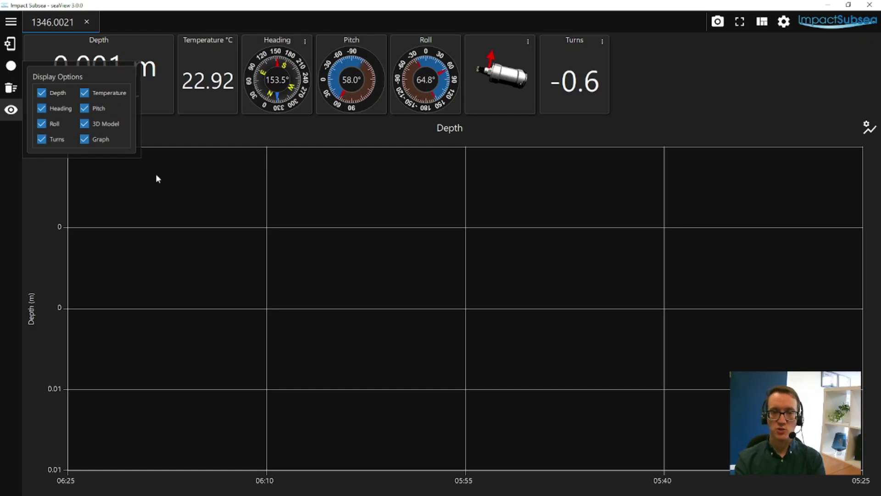
{"action": "left_click", "coordinate": [160, 187]}
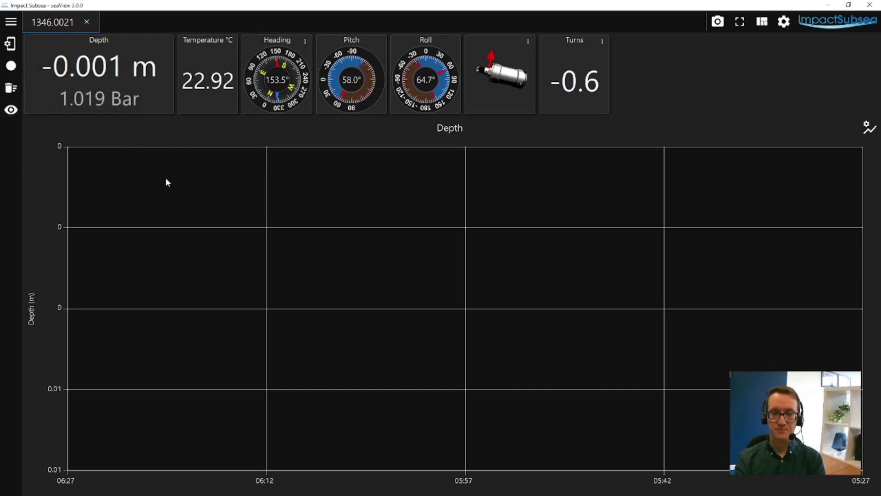